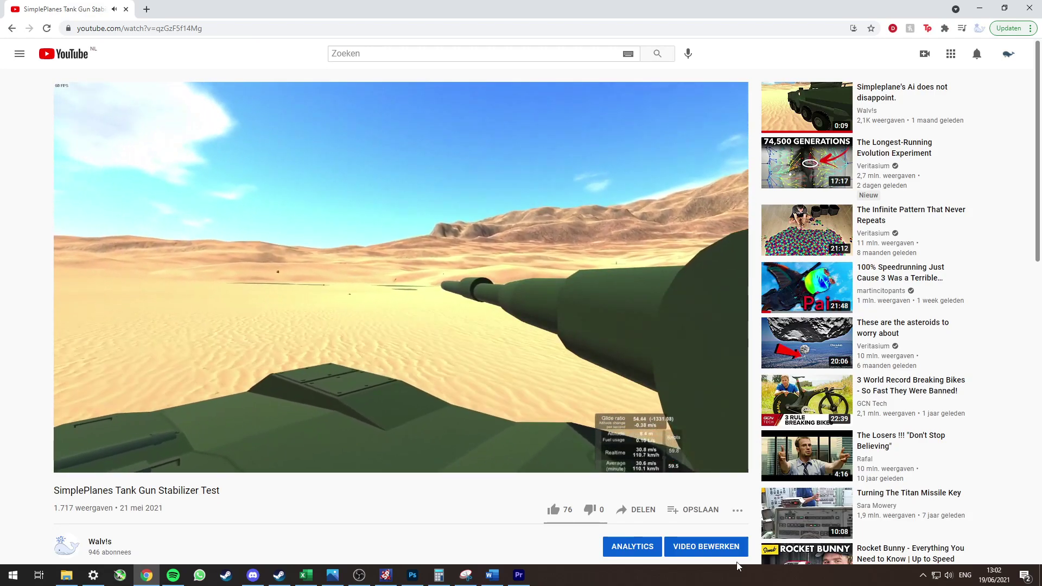
scroll(534, 491, "down", 10)
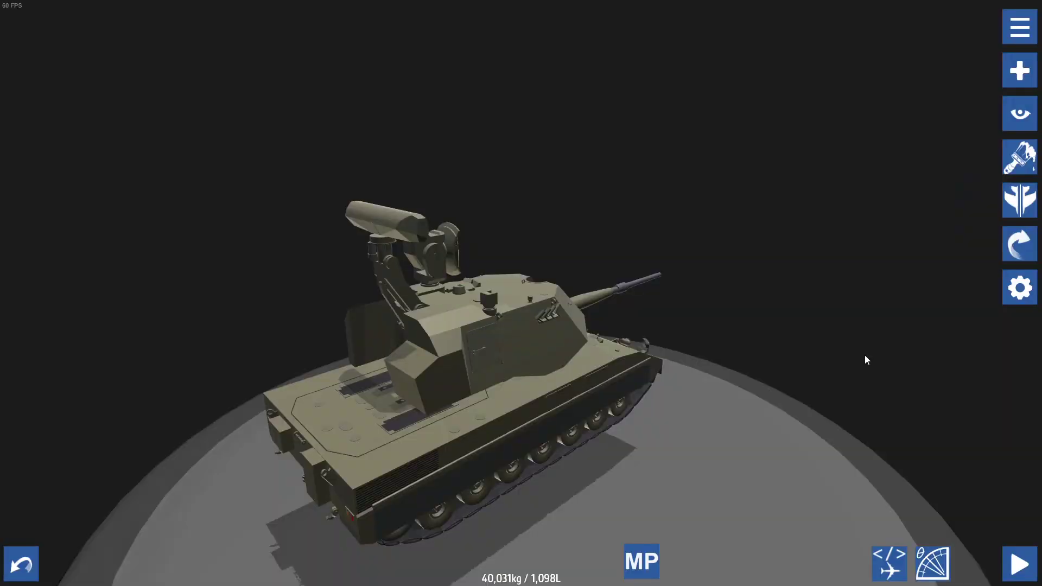
left_click(1019, 287)
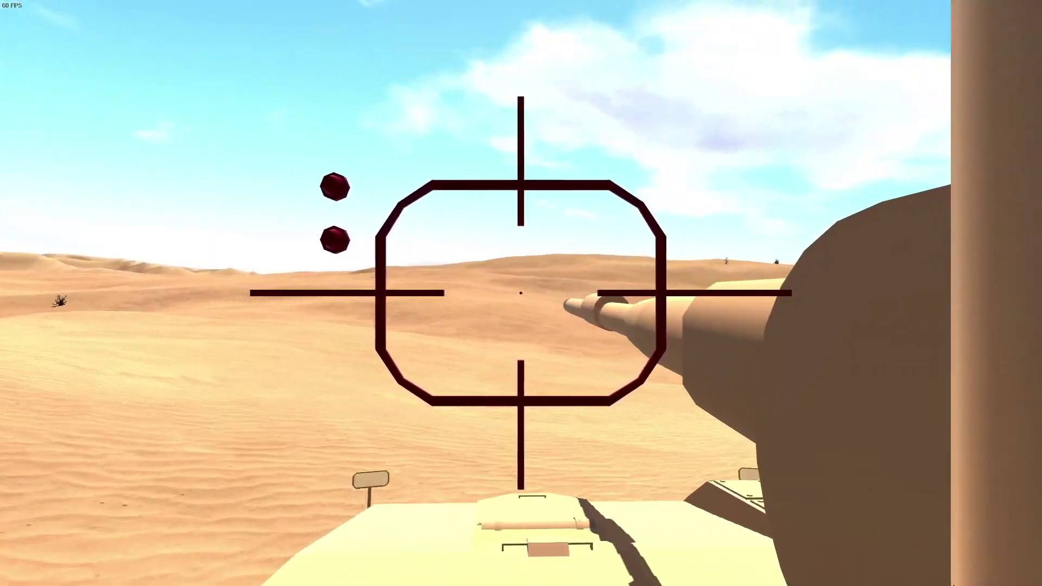
key("a")
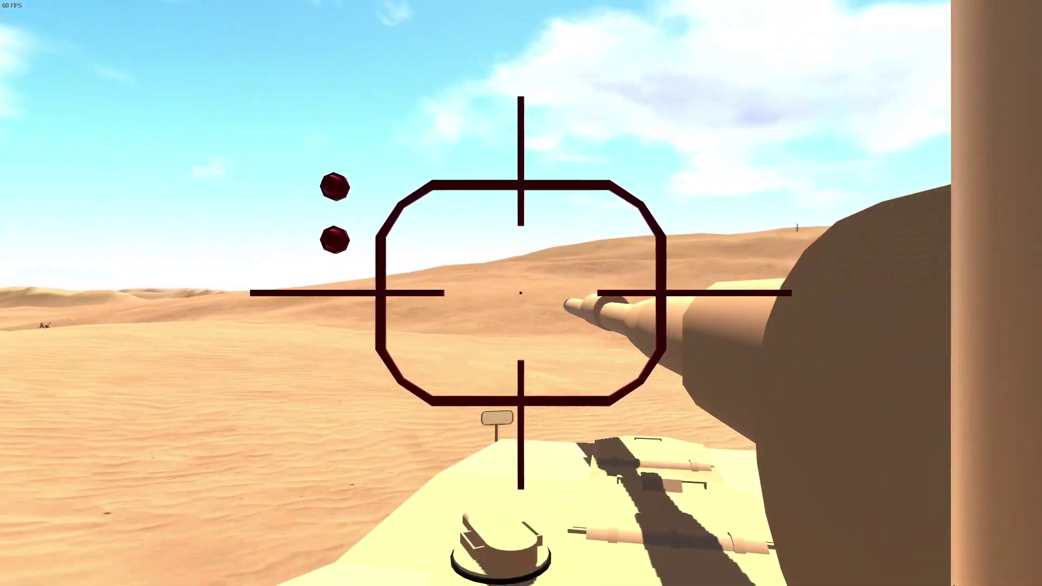
key("a")
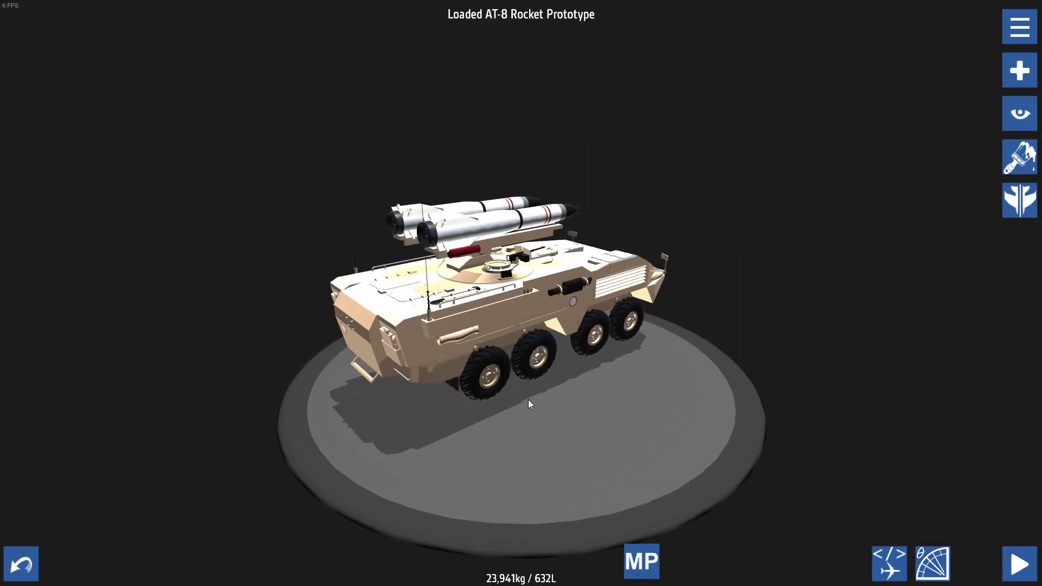
left_click_drag(530, 404, 856, 388)
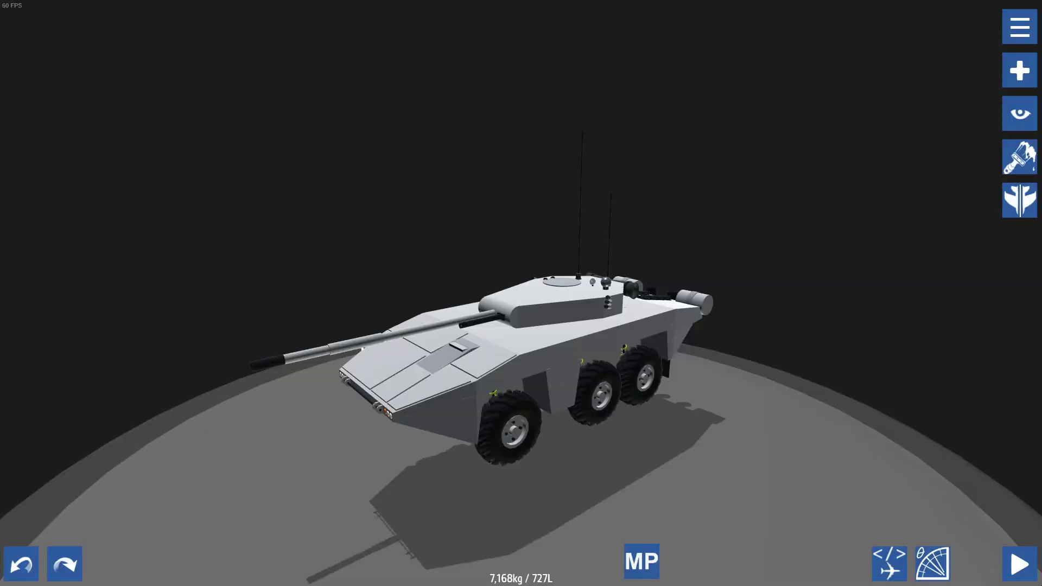
- Remove the main gun and the thin black coaxial gun from the turret's mantlet
left_click_drag(675, 475, 700, 313)
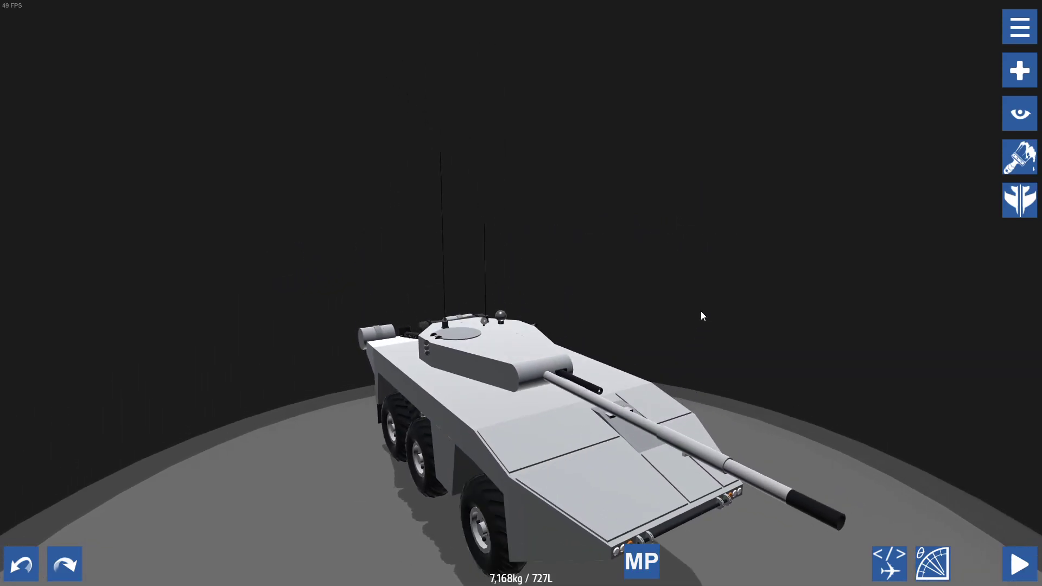
scroll(699, 300, "up", 10)
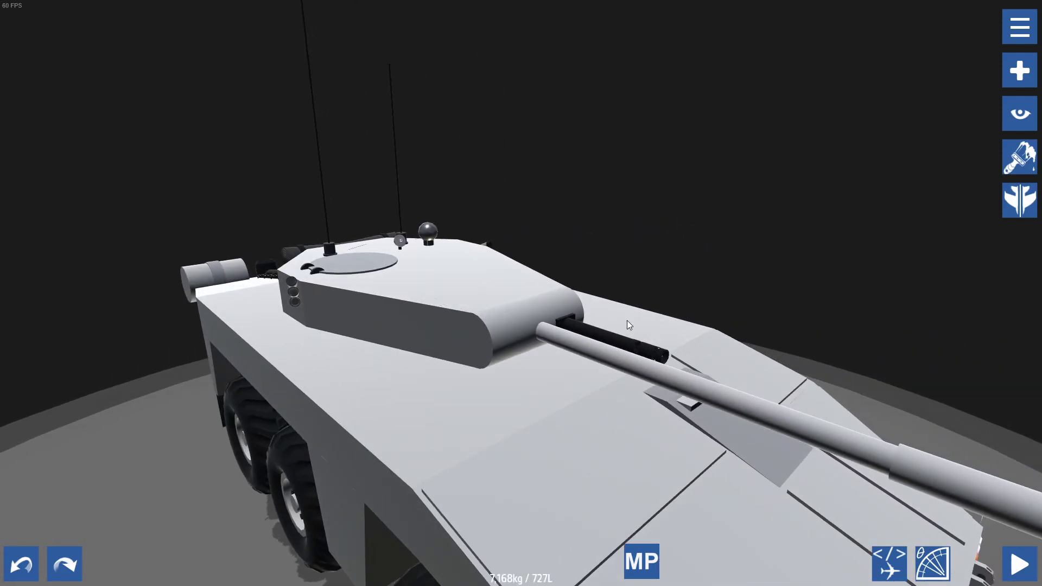
left_click_drag(561, 348, 1015, 26)
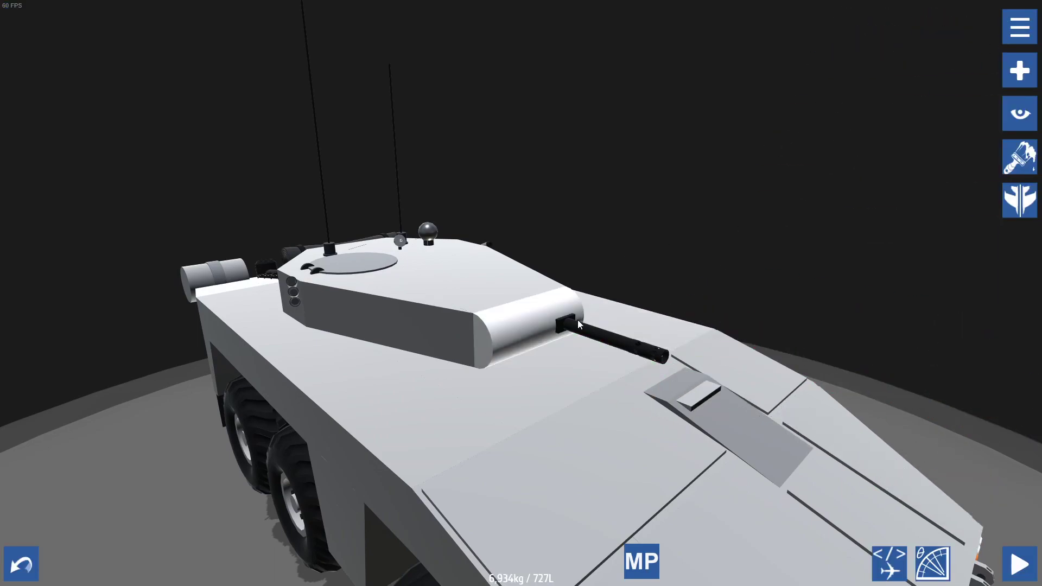
left_click_drag(627, 334, 700, 116)
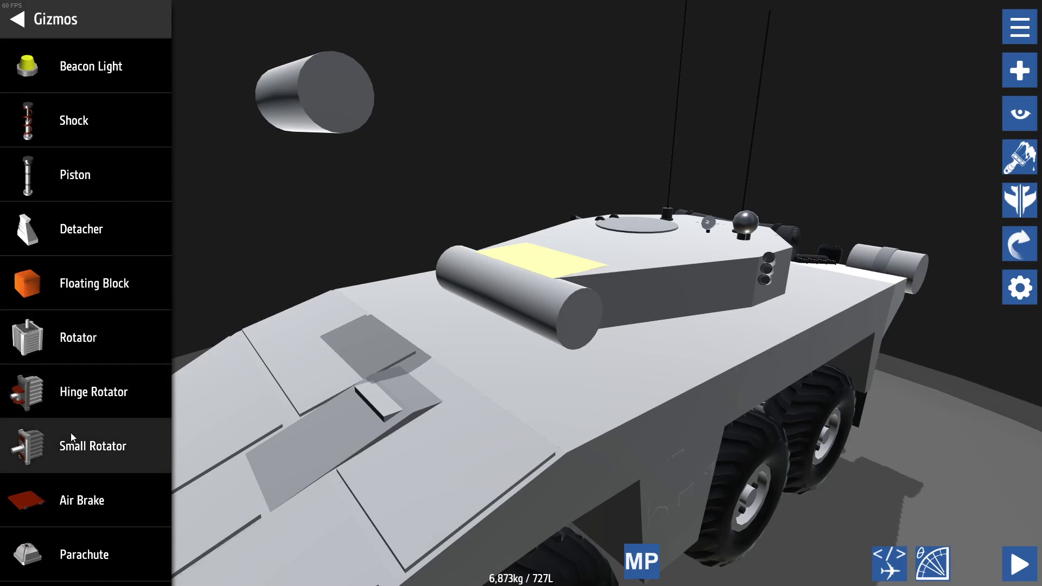
- Attach a small rotator to the end of the turret's cylindrical mantlet and add a JointRotator property that disables its base mesh
left_click_drag(157, 440, 599, 327)
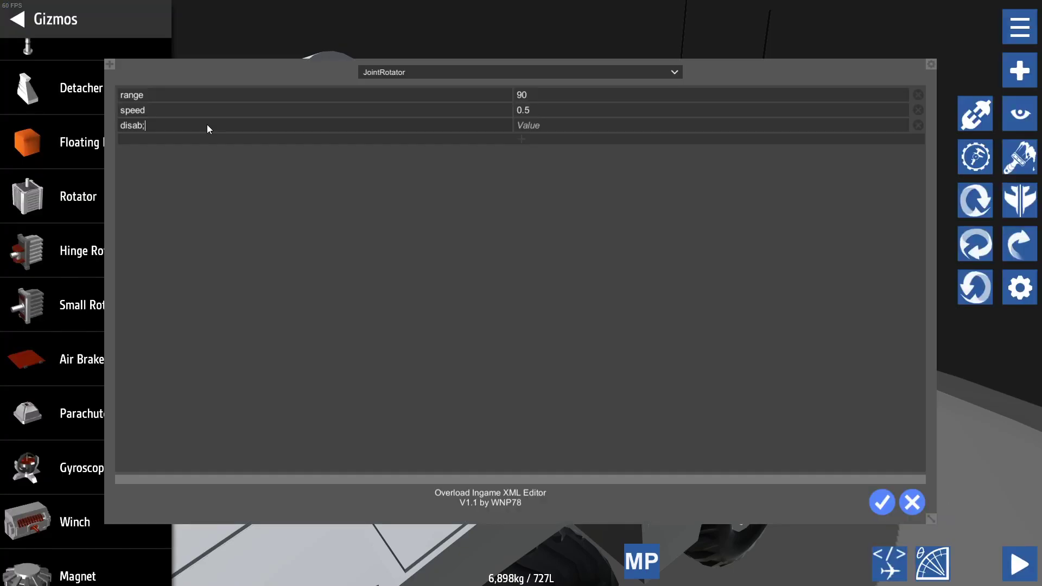
type("BaseM")
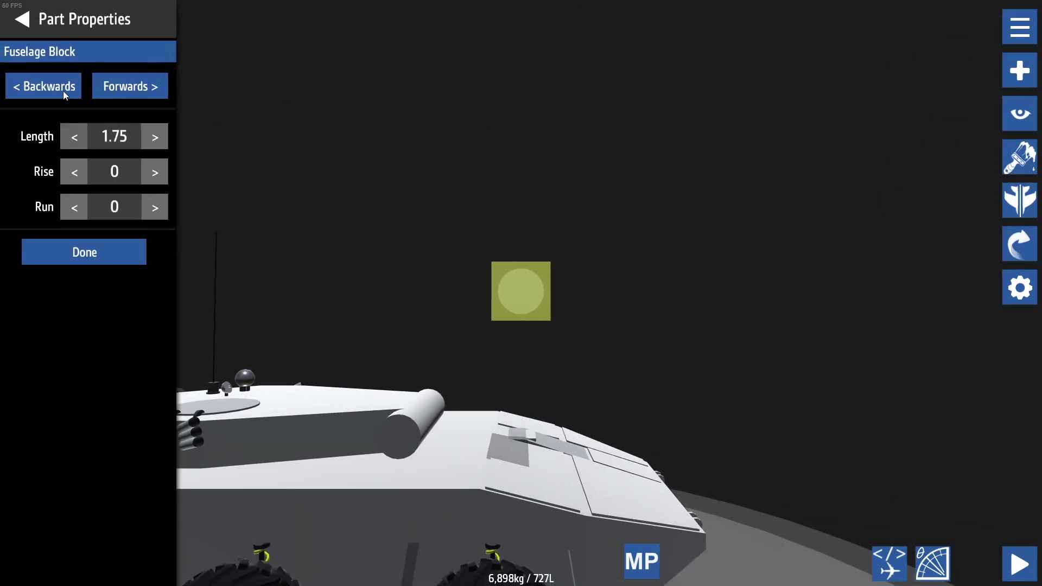
- Give the loose fuselage block matching circular ends 0.5 wide and attach it to the small rotator on the mantlet
left_click(64, 95)
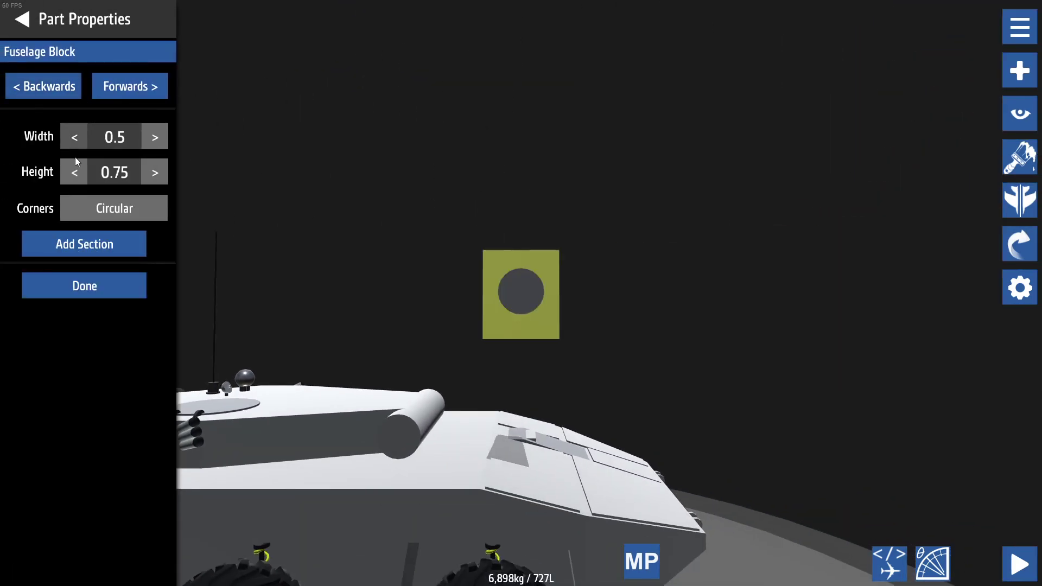
left_click(130, 86)
left_click(129, 87)
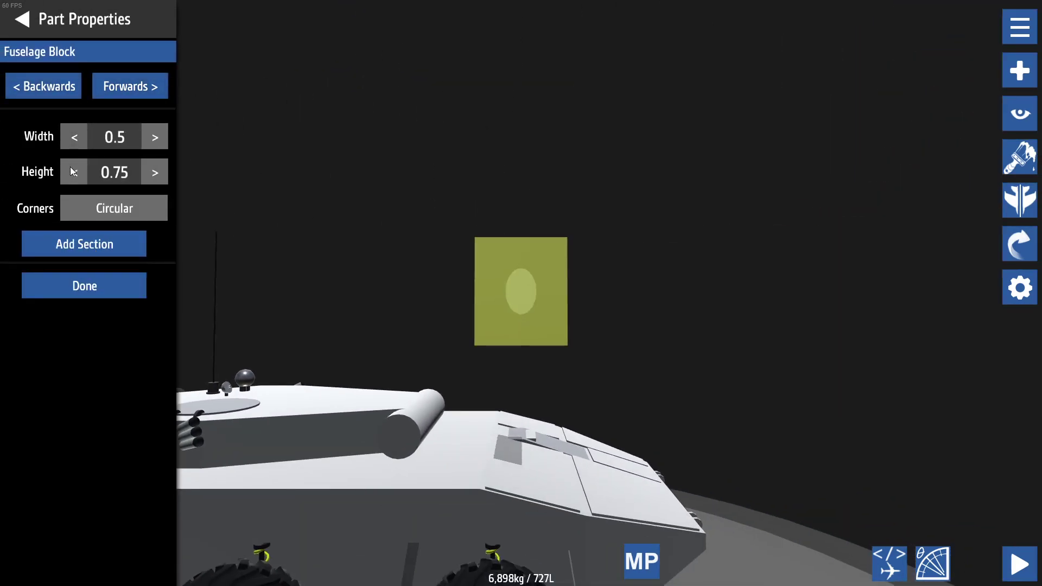
left_click(45, 96)
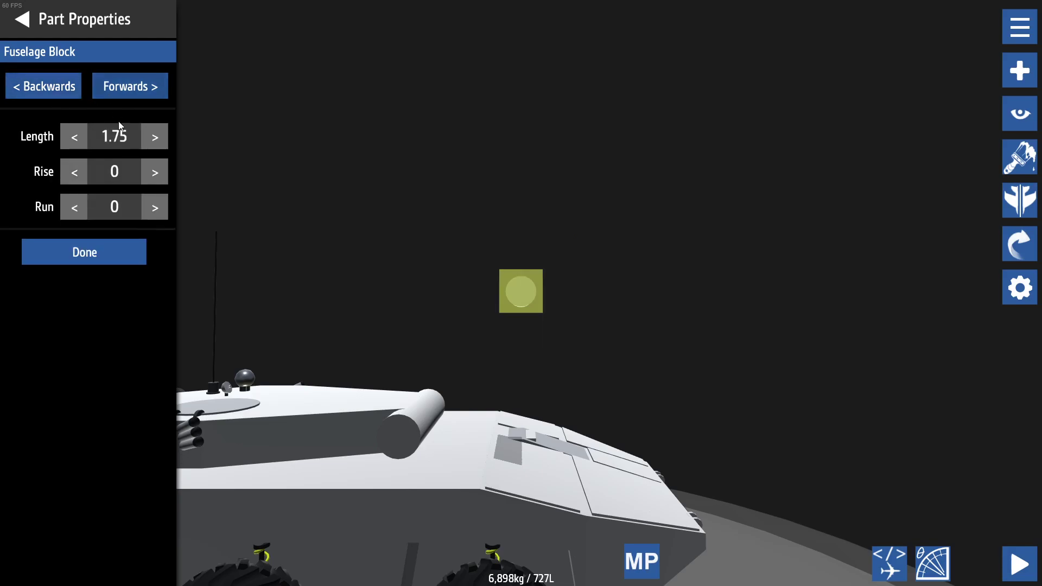
left_click(85, 4)
left_click_drag(527, 169, 333, 154)
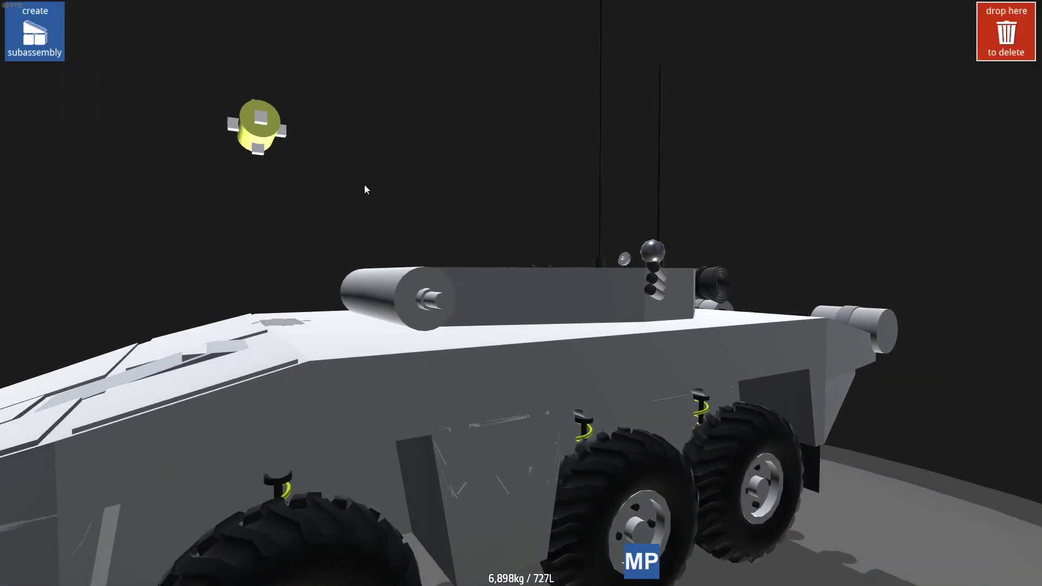
left_click_drag(395, 219, 465, 203)
- Paint the small rotator orange (FF6A12) and the fuselage block attached to it bright red
left_click(1019, 157)
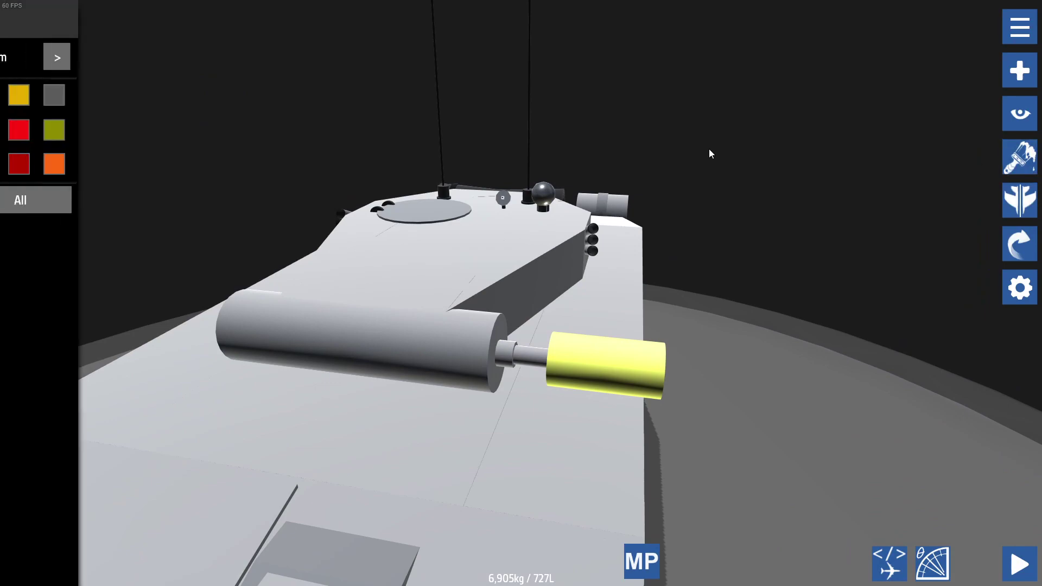
left_click(152, 167)
left_click(520, 355)
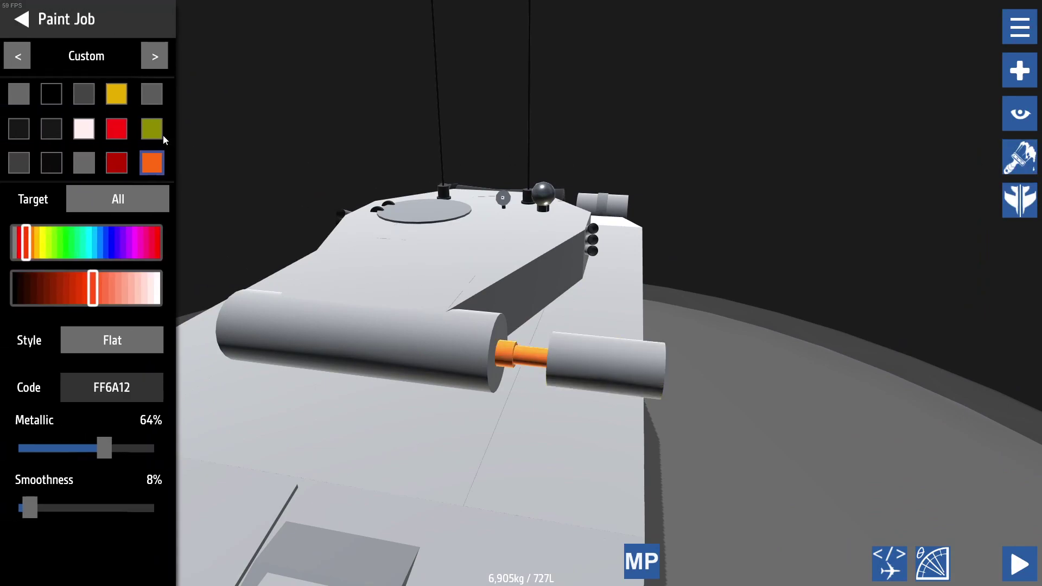
left_click(591, 351)
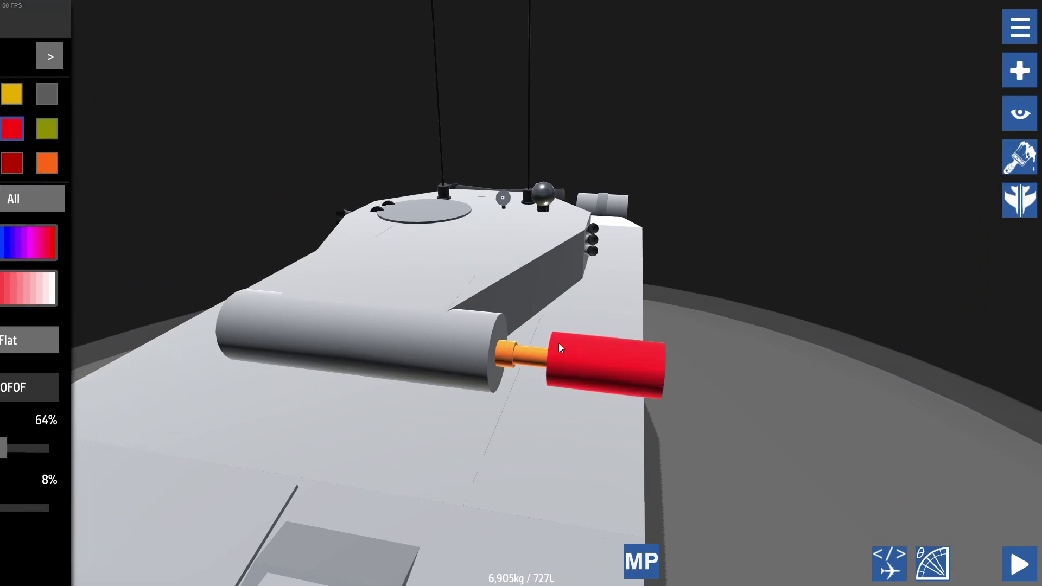
left_click_drag(591, 351, 470, 336)
left_click(469, 337)
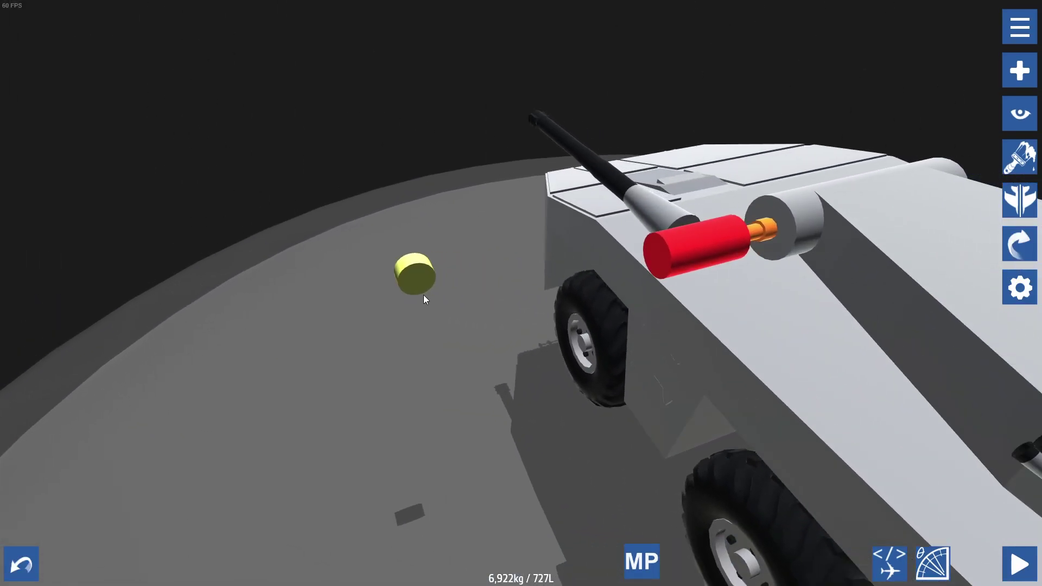
- Attach the short loose cylinder to the red block and scale down the gyroscope mounted on it
left_click_drag(423, 294, 724, 270)
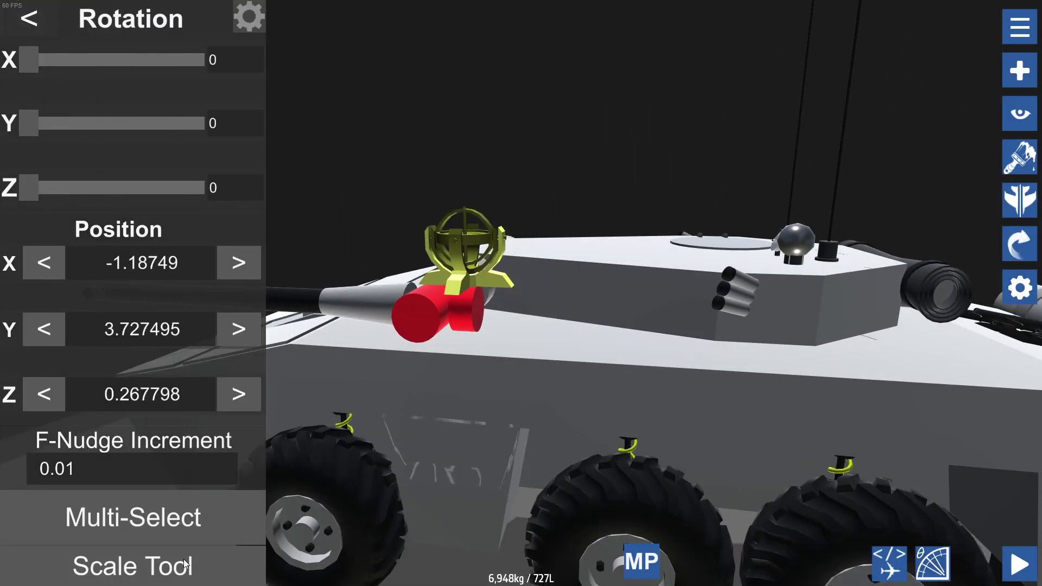
left_click(184, 565)
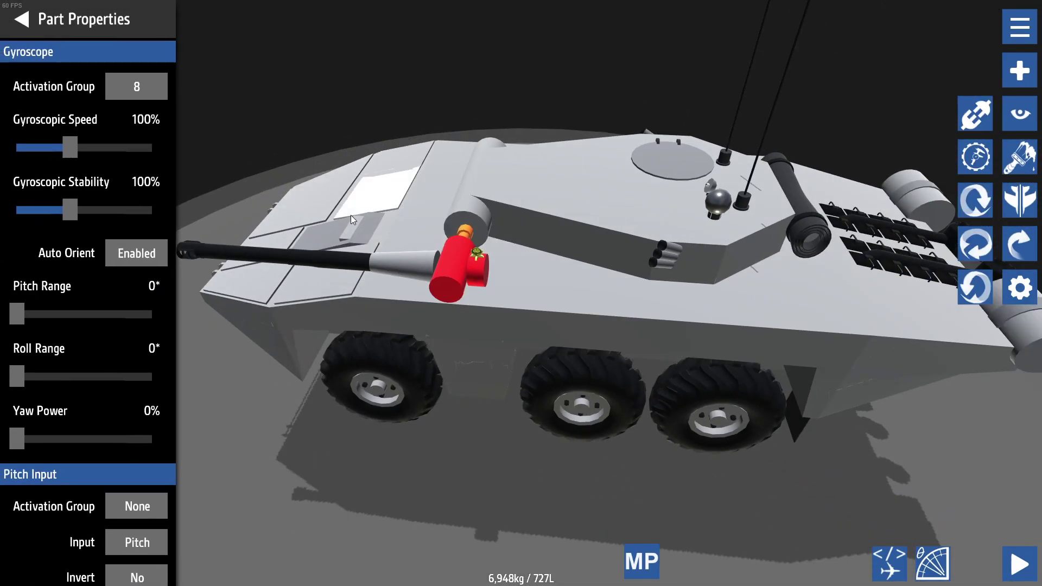
- Set the gyroscope's pitch range to 20° and its pitch input to VTOL
left_click_drag(350, 215, 223, 252)
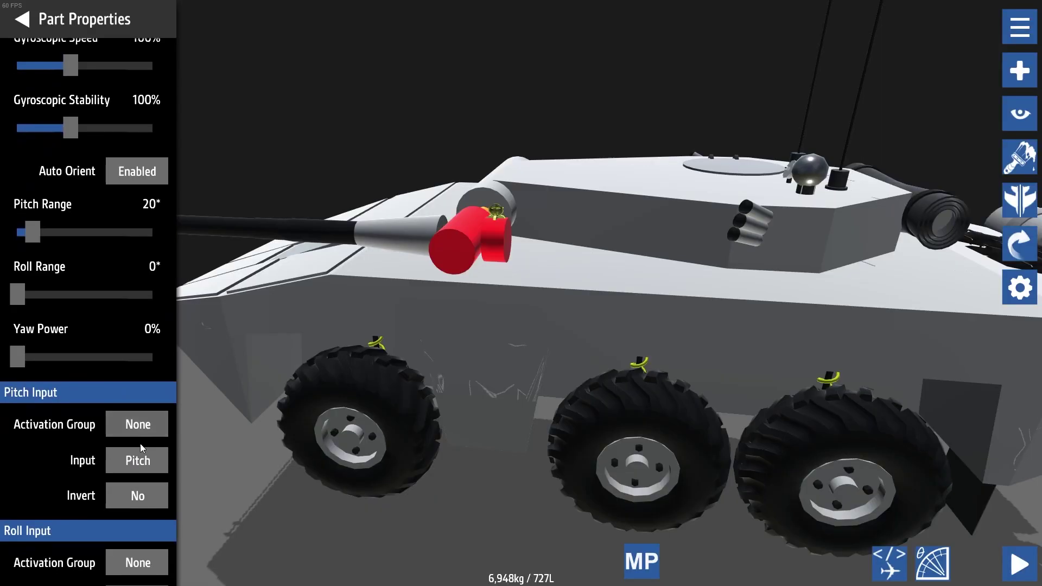
left_click(133, 528)
left_click(132, 528)
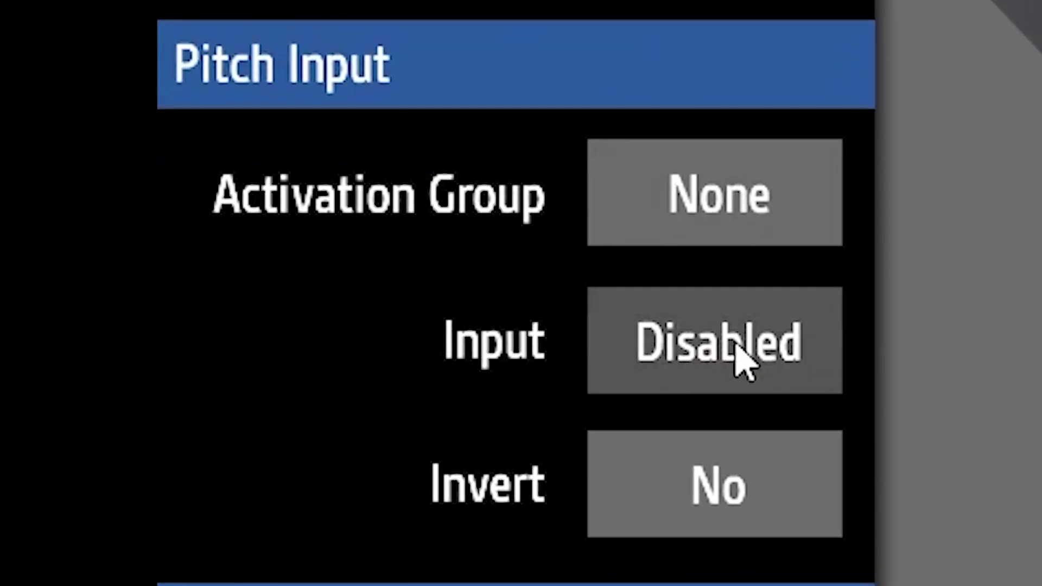
left_click(737, 348)
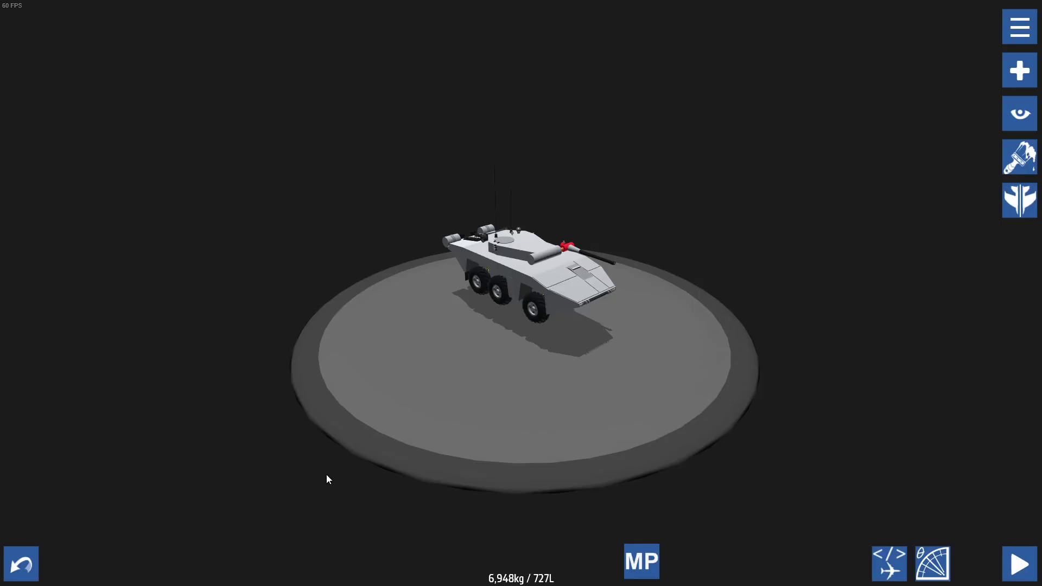
- Add dead weight to the larger red cylinder attached to the orange rotator
left_click_drag(326, 476, 542, 497)
scroll(641, 404, "up", 3)
left_click(675, 350)
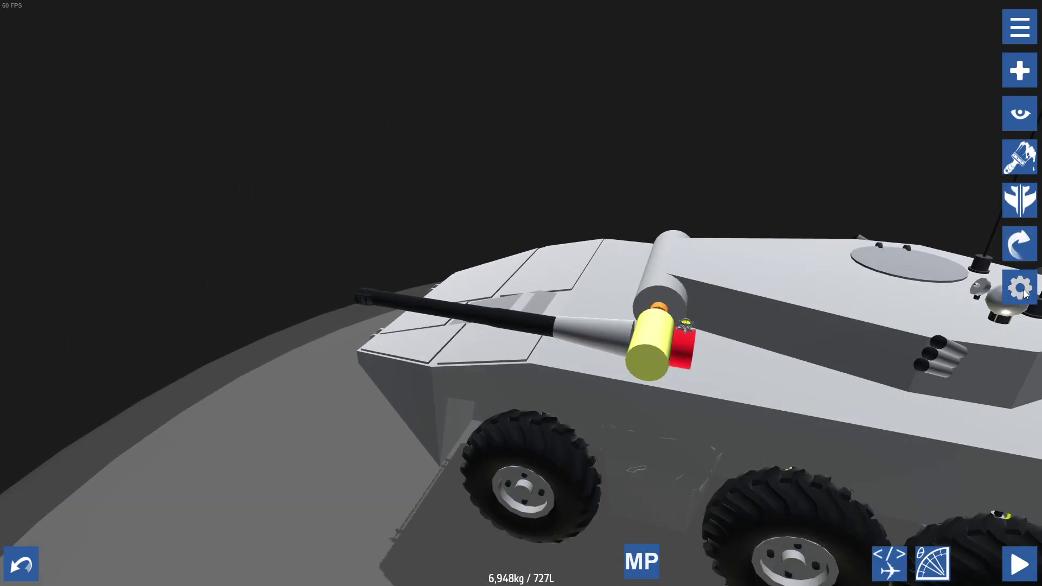
left_click(1019, 287)
left_click_drag(16, 272, 79, 276)
- Lower the gyroscope's speed below 90% and raise its stability above 115%
left_click(686, 349)
left_click(686, 326)
left_click_drag(68, 144, 63, 144)
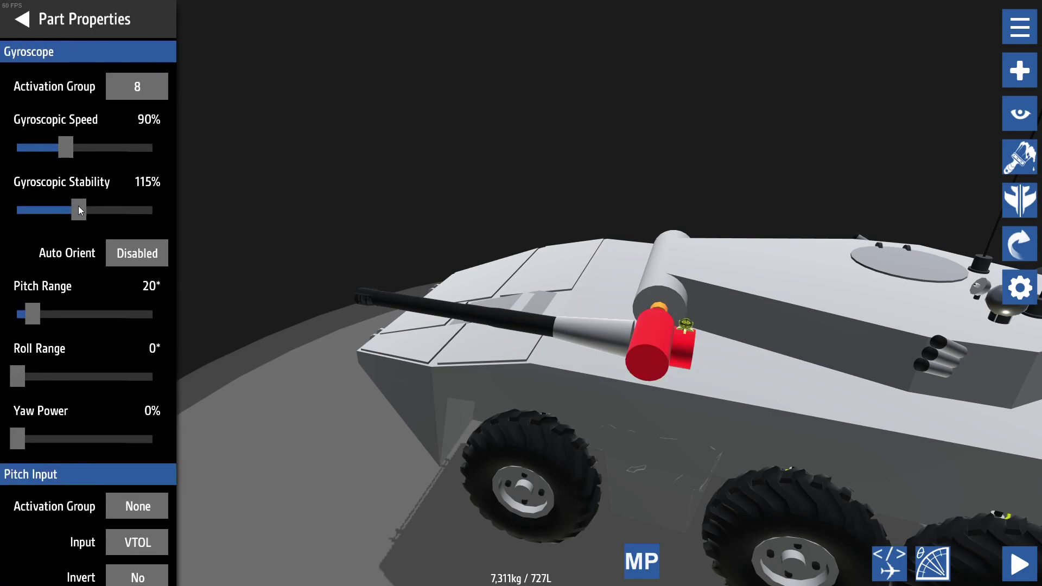
left_click_drag(79, 210, 61, 209)
mouse_move(56, 145)
left_mouse_down()
mouse_move(32, 144)
mouse_move(50, 146)
left_mouse_up()
left_click_drag(61, 210, 83, 210)
scroll(910, 429, "down", 5)
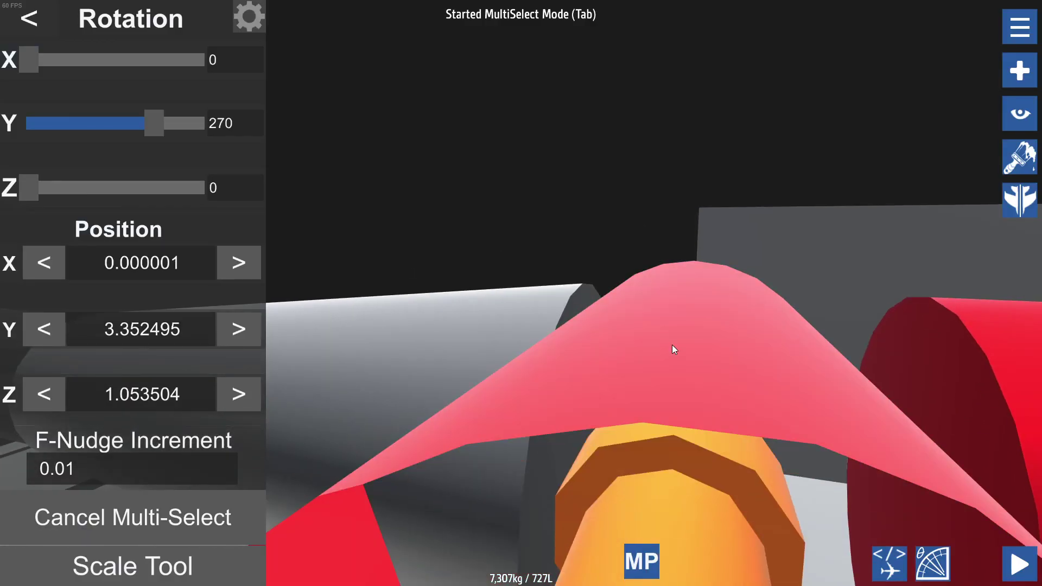
- Multi-select the gun and its connected mount parts and set their X rotation to 355 as one group
left_click(519, 348)
left_click(519, 348)
left_click_drag(505, 341, 481, 249)
left_click(480, 249)
left_click_drag(646, 385, 562, 120)
scroll(545, 112, "down", 5)
key("x")
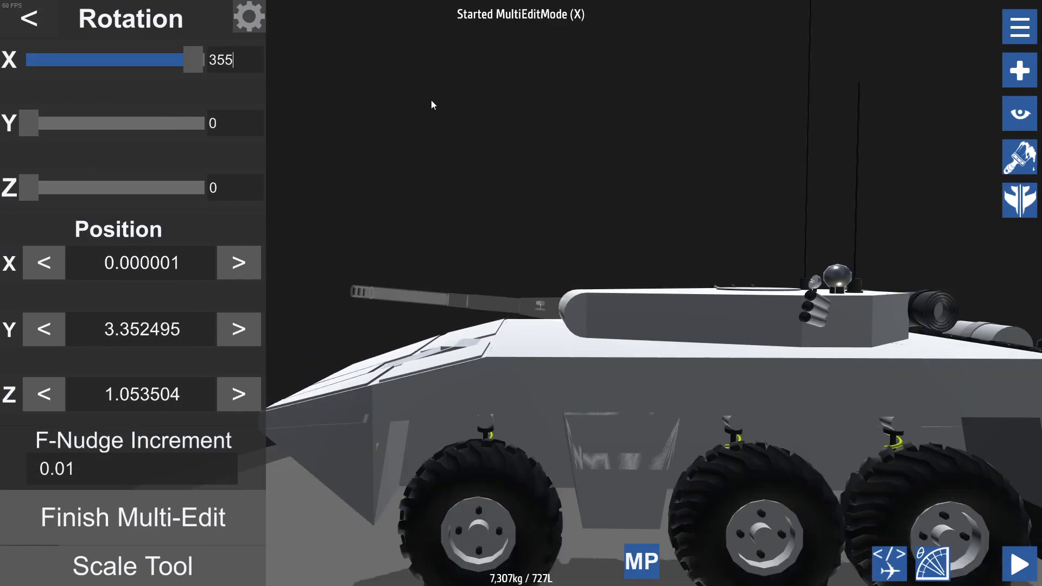
- Set the selected gun group's X rotation to 352 and finish the multi-edit
left_click_drag(388, 85, 530, 100)
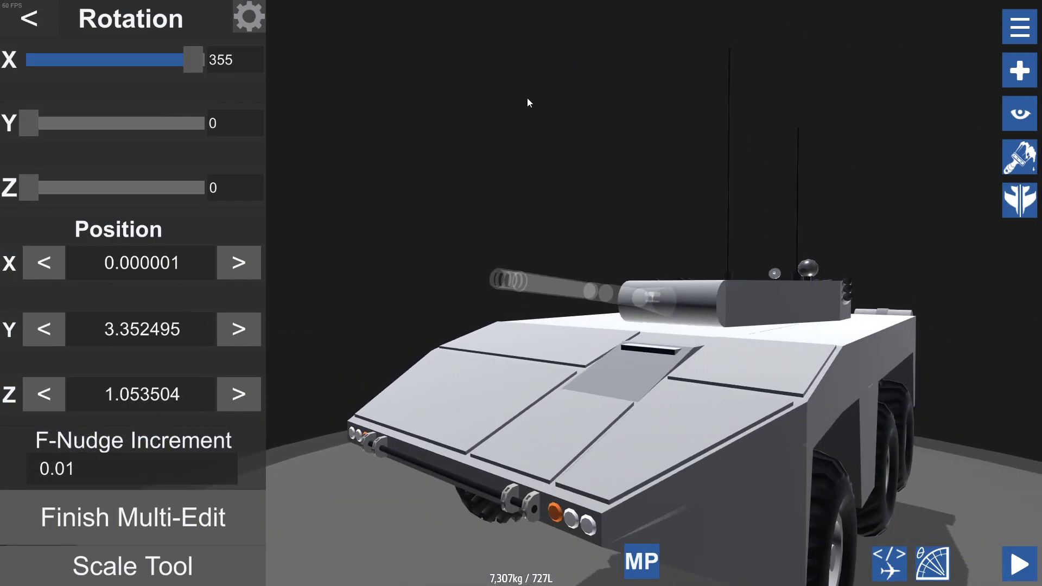
left_click(249, 60)
left_click_drag(248, 61, 229, 60)
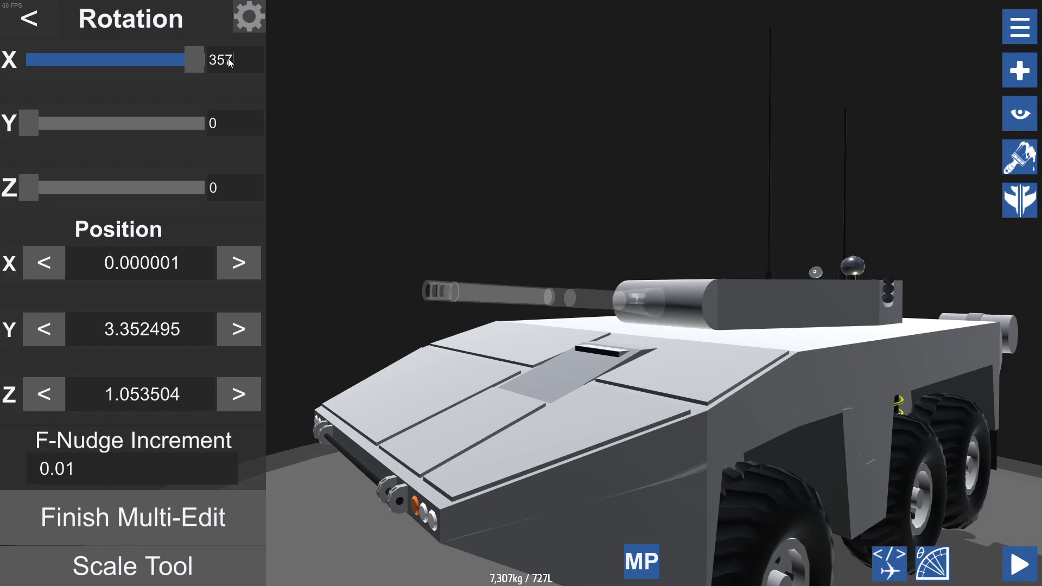
type("2")
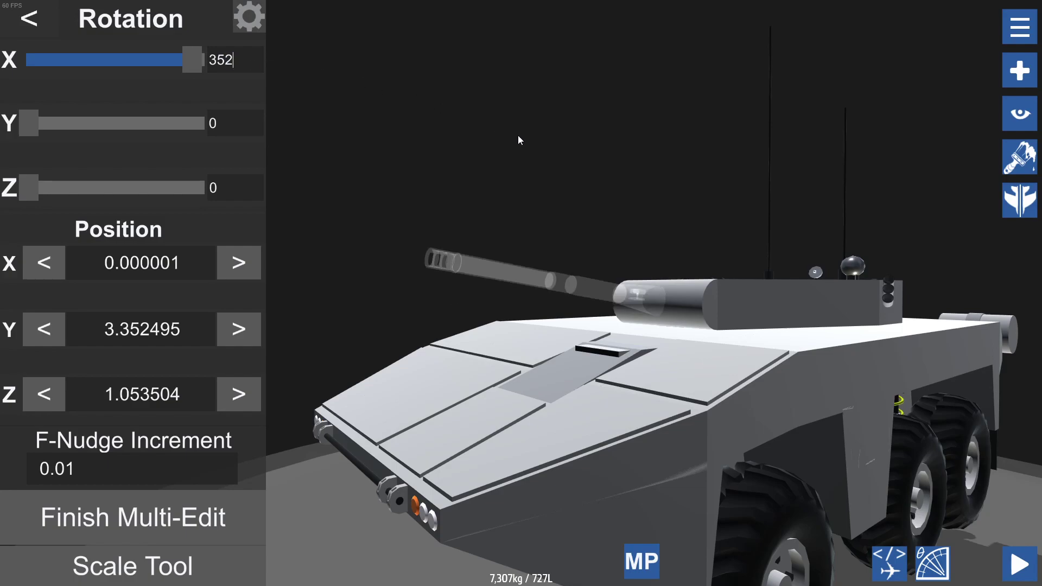
left_click_drag(516, 139, 456, 138)
left_click(235, 505)
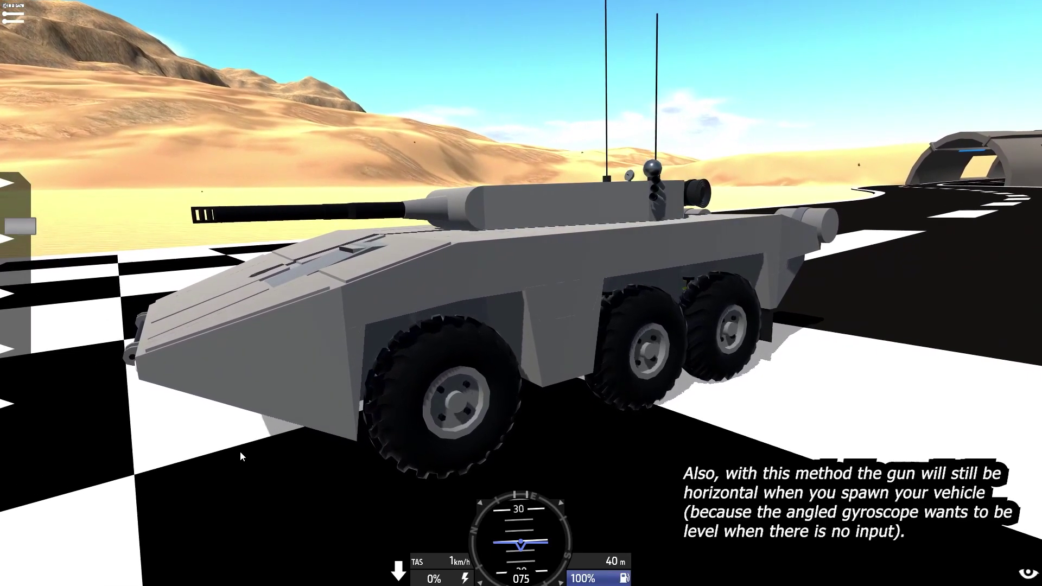
- Test the gun's elevation on the spawned vehicle with the VTOL input
scroll(240, 456, "down", 5)
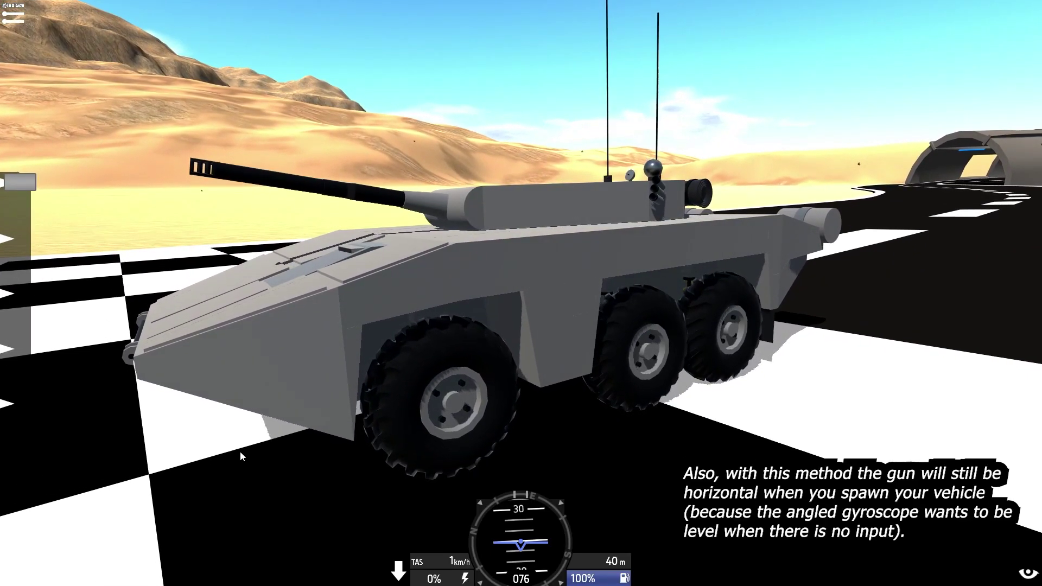